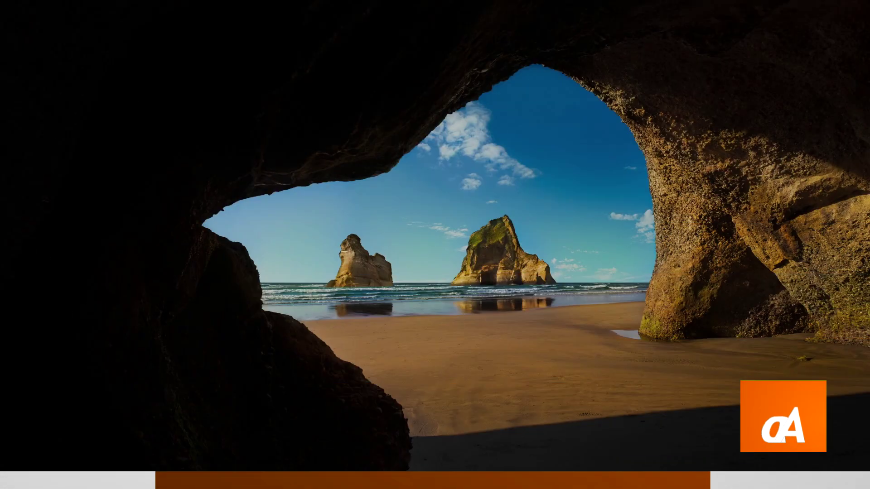
From the lock screen, pick the second, newly created local account in the user list and sign in
left_click(421, 252)
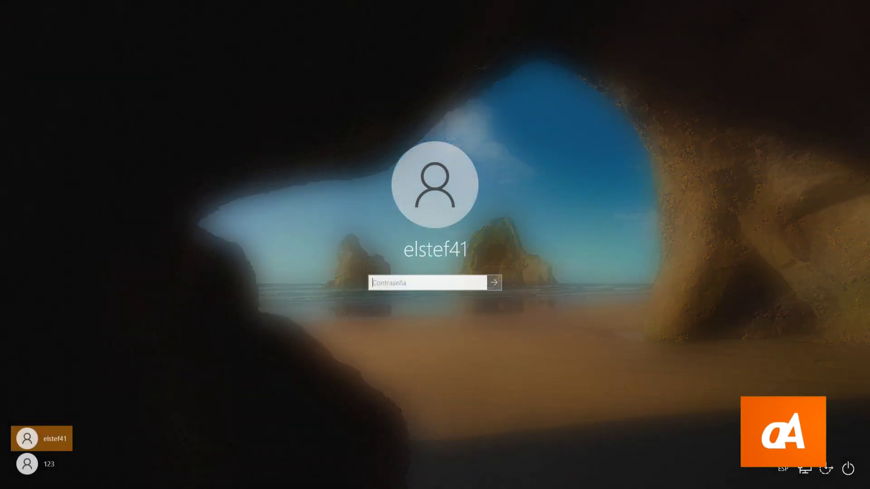
left_click(28, 463)
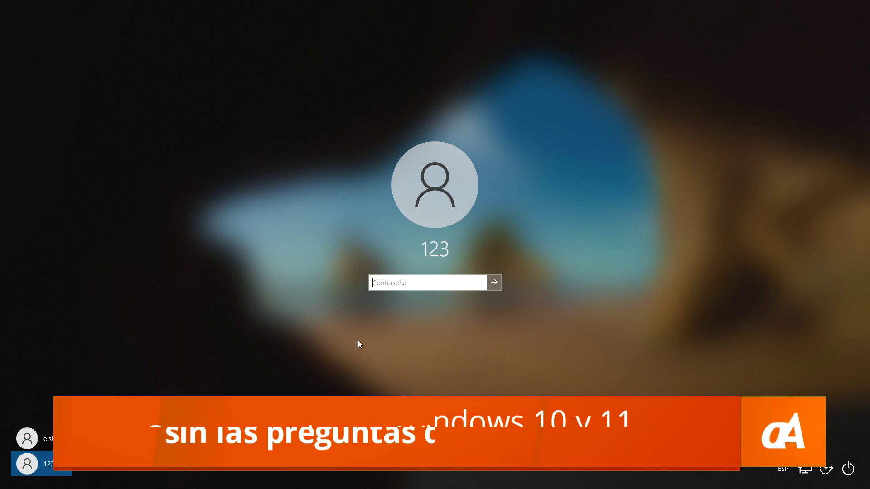
key("Return")
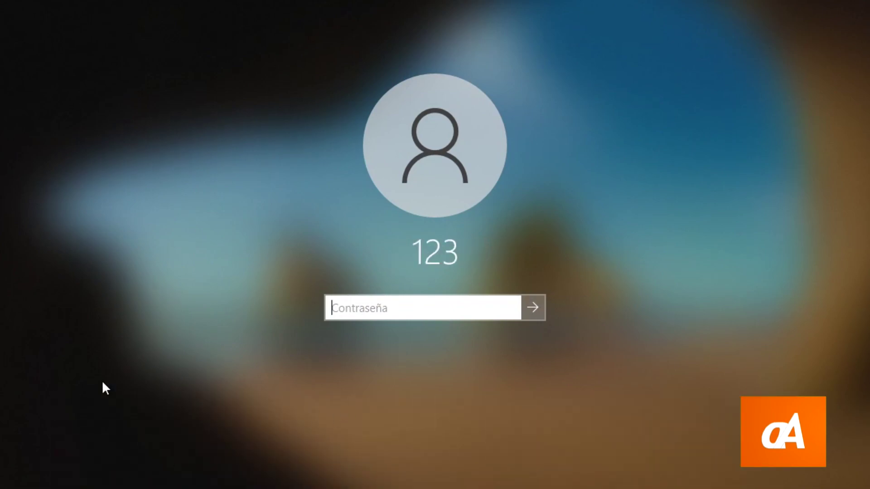
key("Return")
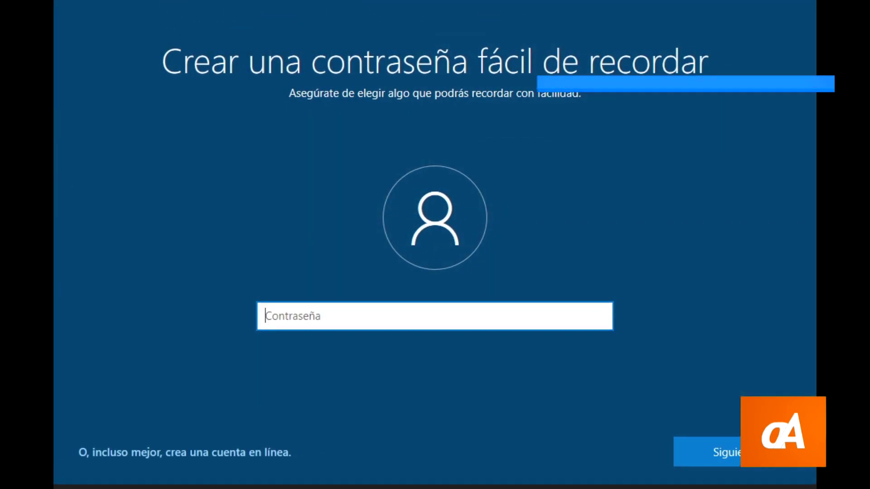
Enter the new account password, retype it in Confirmar la contraseña, and continue with Siguiente
type("12345")
key("Return")
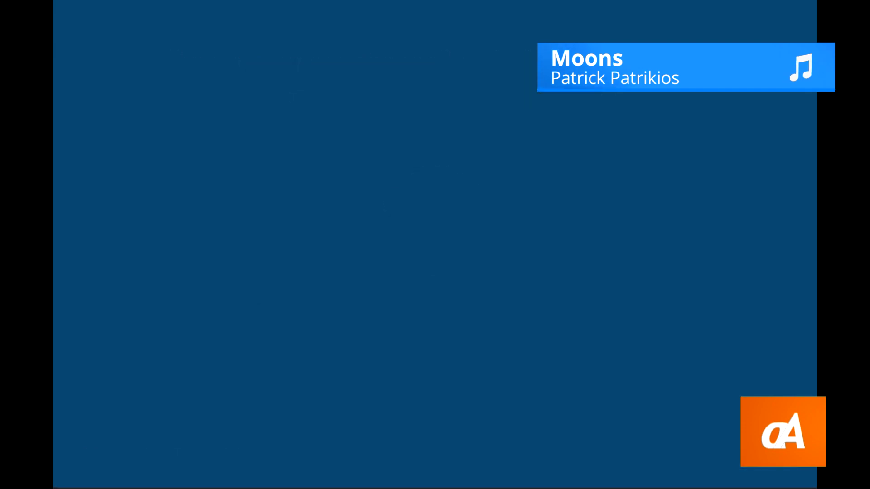
type("12345")
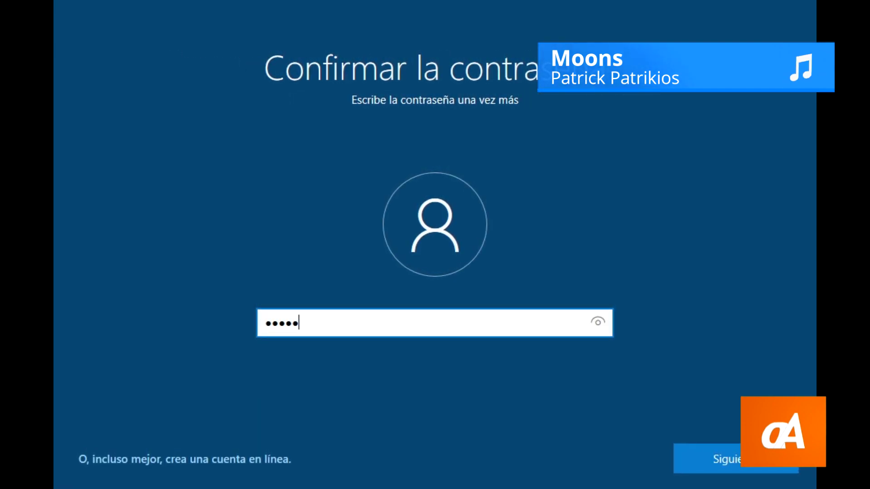
key("Return")
type("12345")
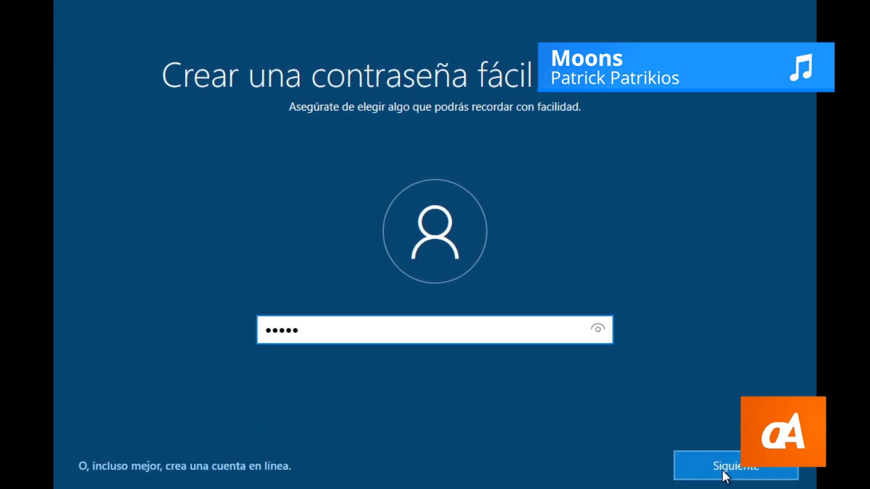
left_click(722, 469)
type("12345")
left_click(722, 471)
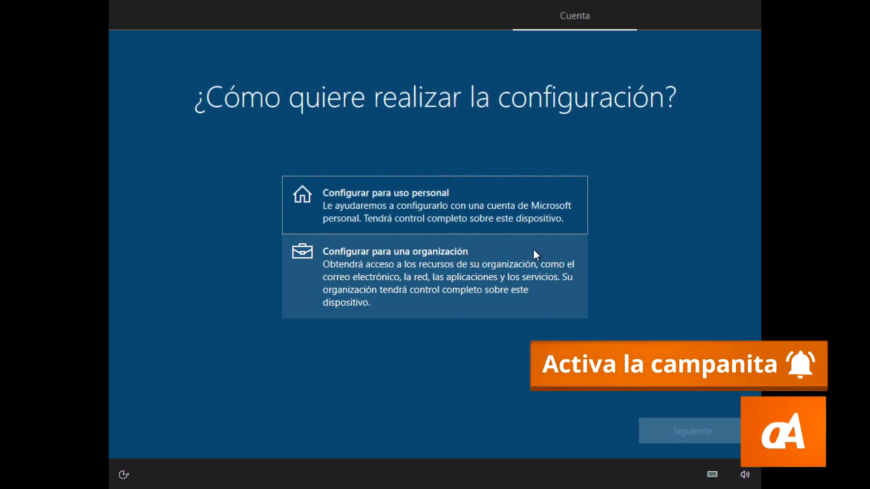
Choose Configurar para uso personal, then pick Cuenta sin conexión instead of a Microsoft account
left_click(355, 189)
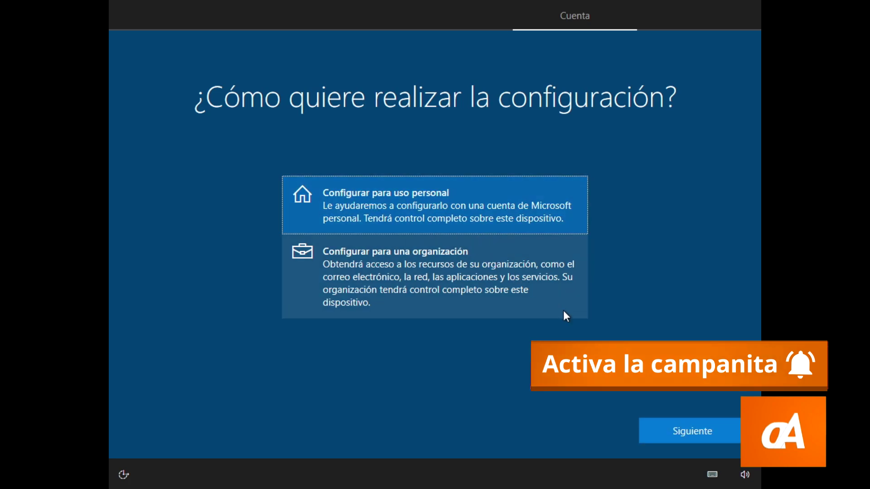
left_click(700, 436)
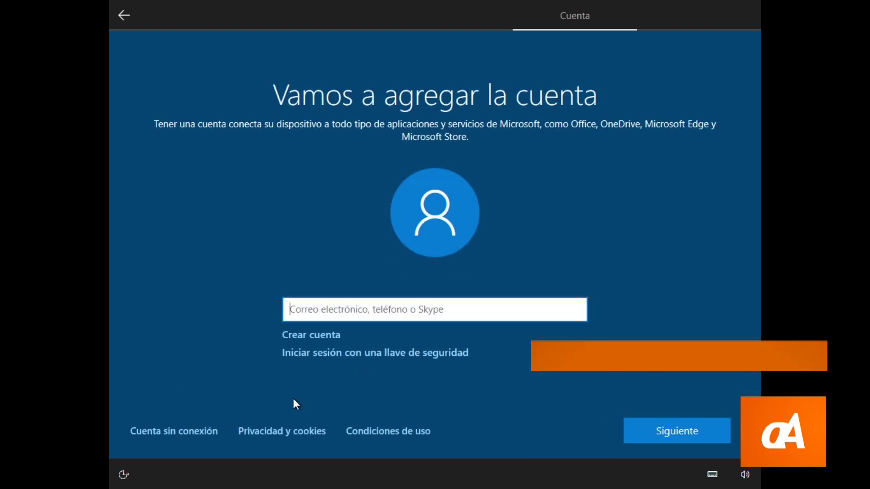
left_click(154, 434)
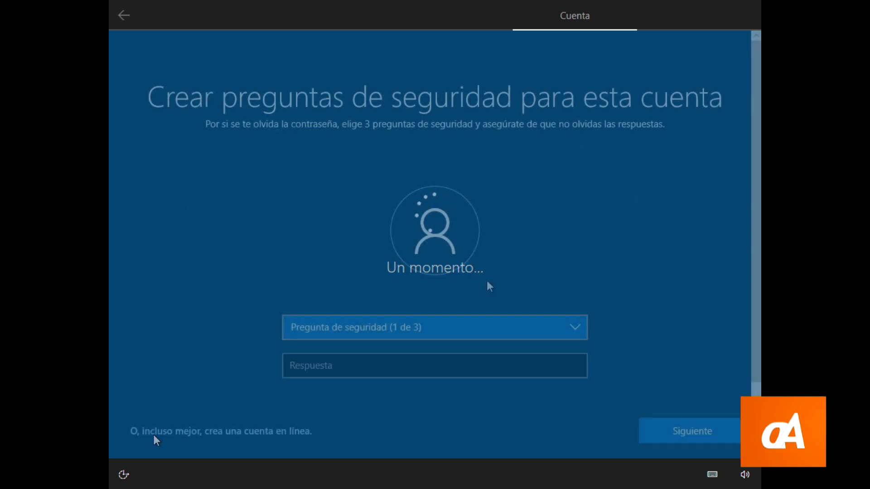
Go back two screens to the name step, enter a user name, and continue with no password
left_click(111, 8)
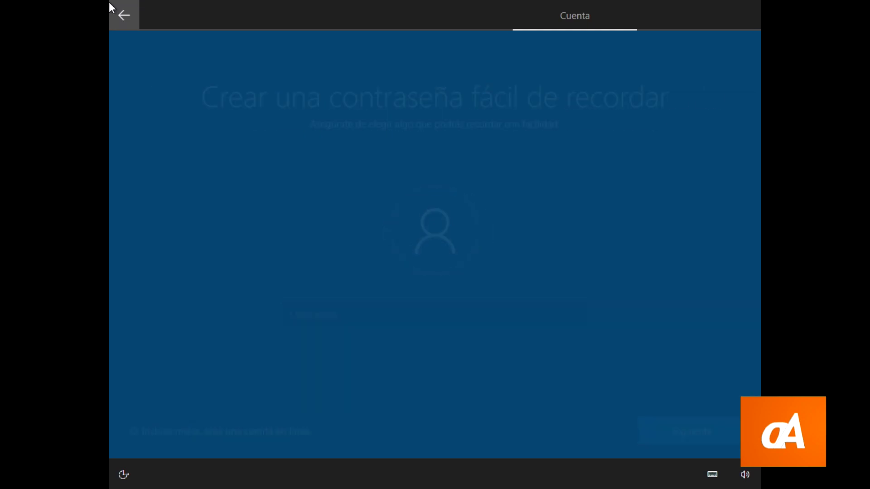
left_click(112, 7)
type("elstef41")
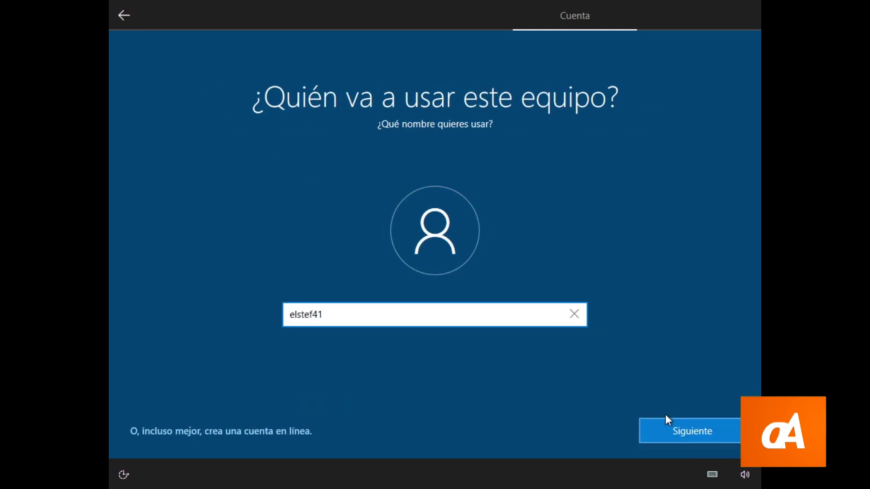
left_click(692, 431)
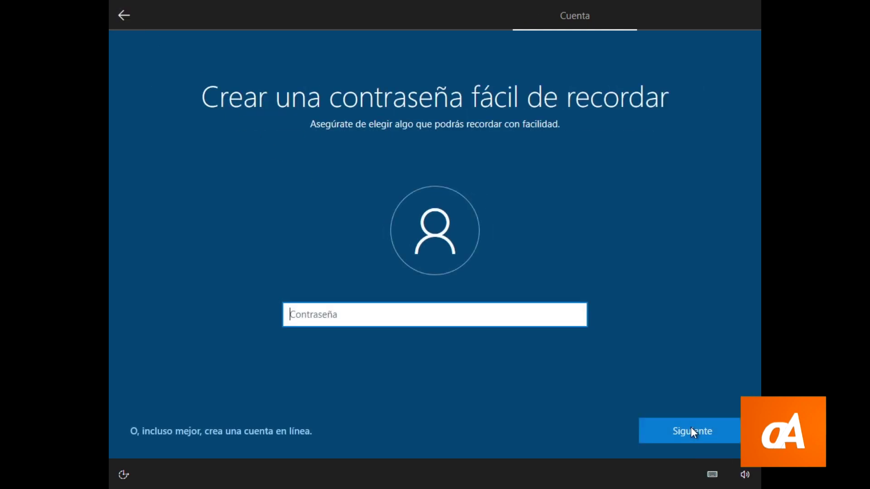
left_click(691, 432)
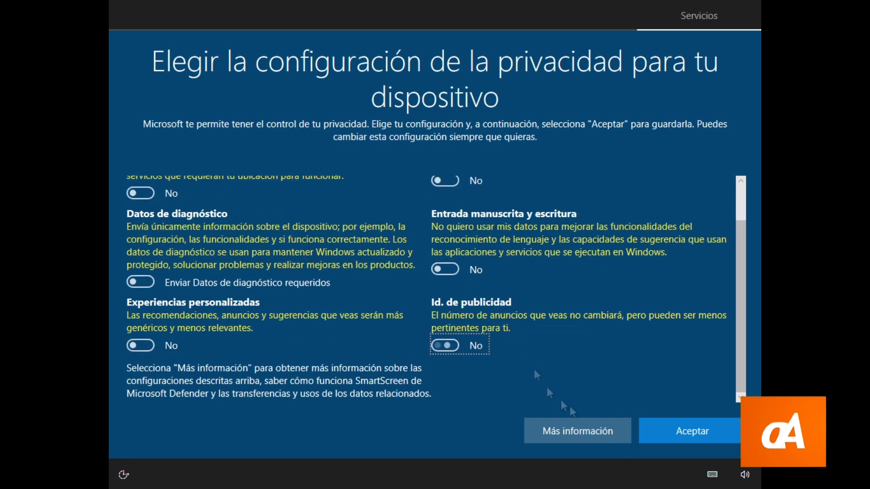
Accept the privacy settings with all toggles off and skip personalization (Omitir)
left_click(690, 435)
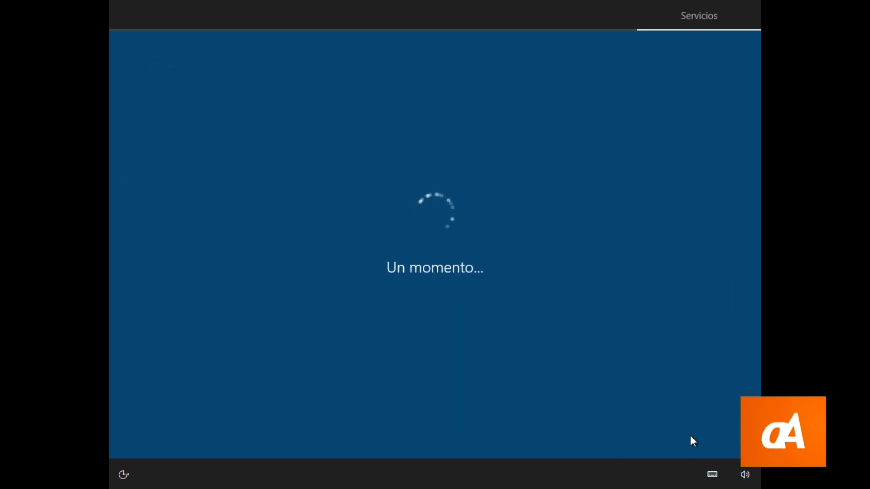
left_click(580, 426)
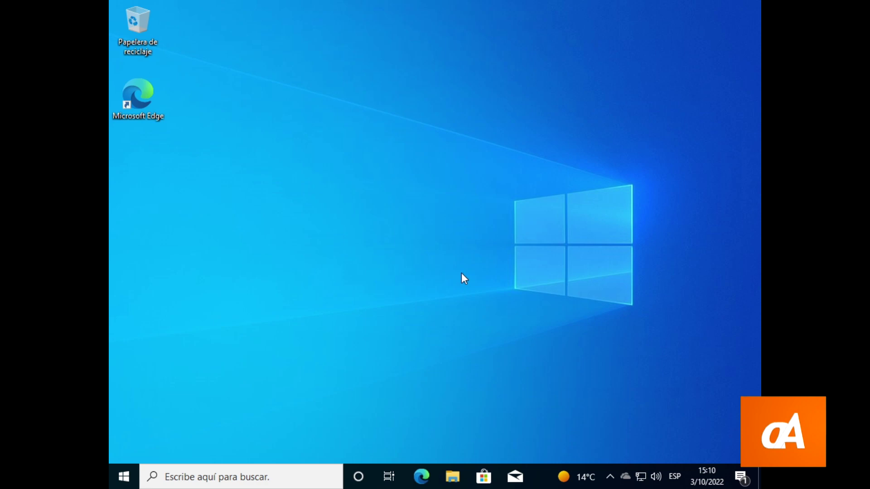
From the Start menu account options, open Settings > Opciones de inicio de sesión > Contraseña > Agregar
left_click(124, 476)
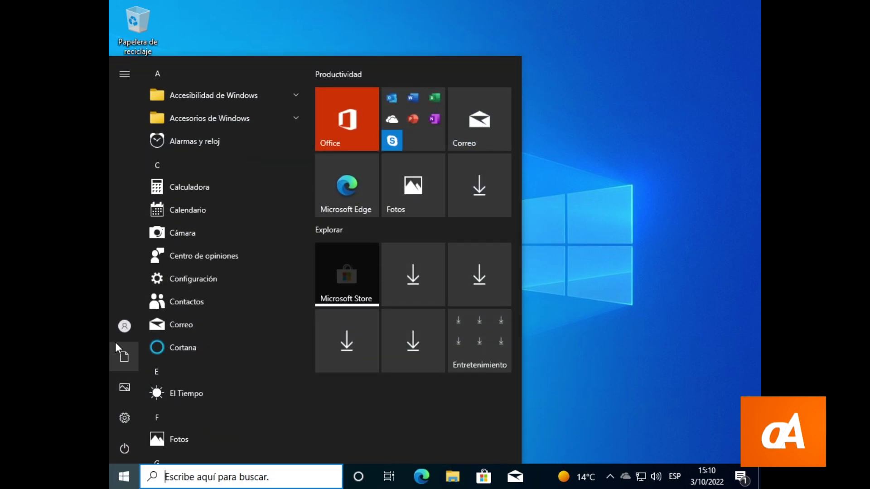
left_click(123, 329)
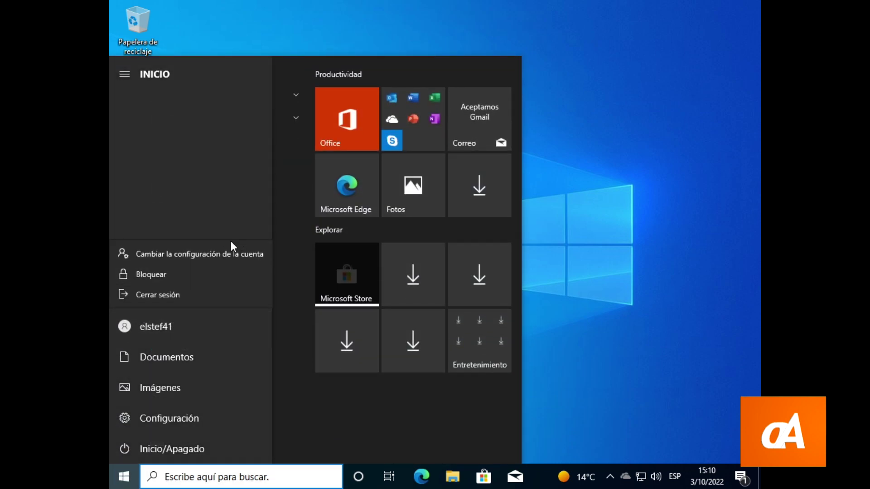
left_click(163, 252)
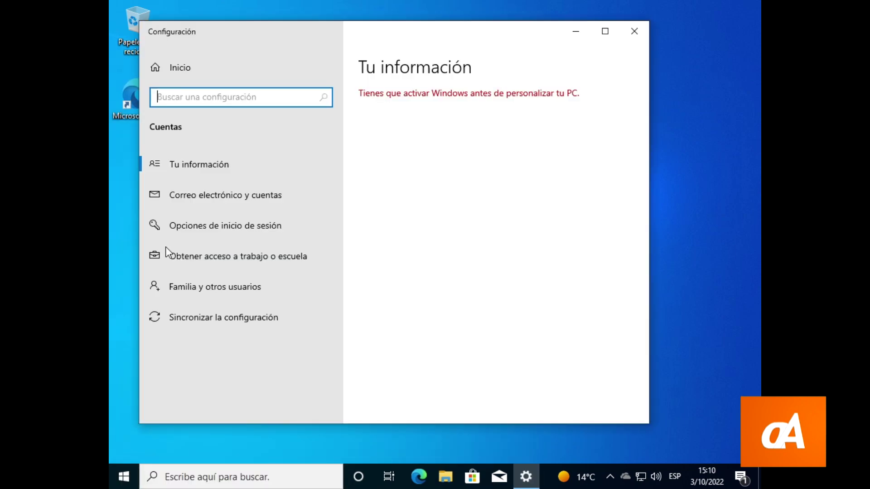
scroll(447, 224, "down", 4)
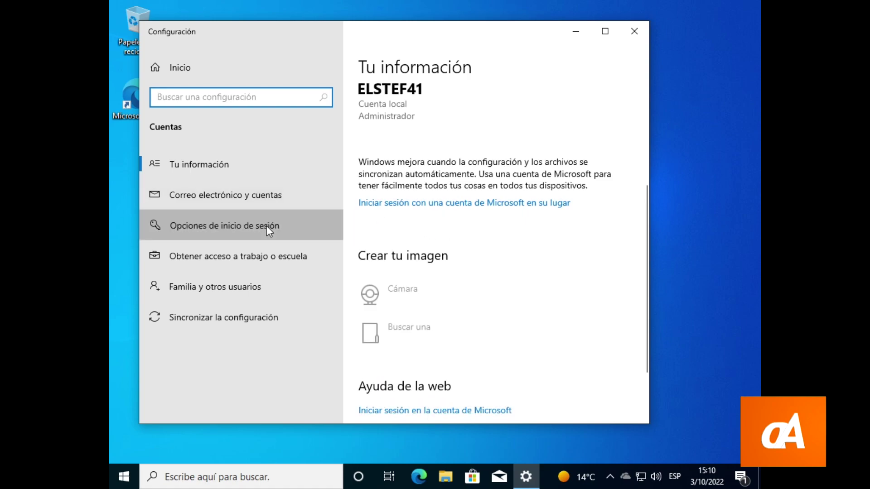
left_click(336, 213)
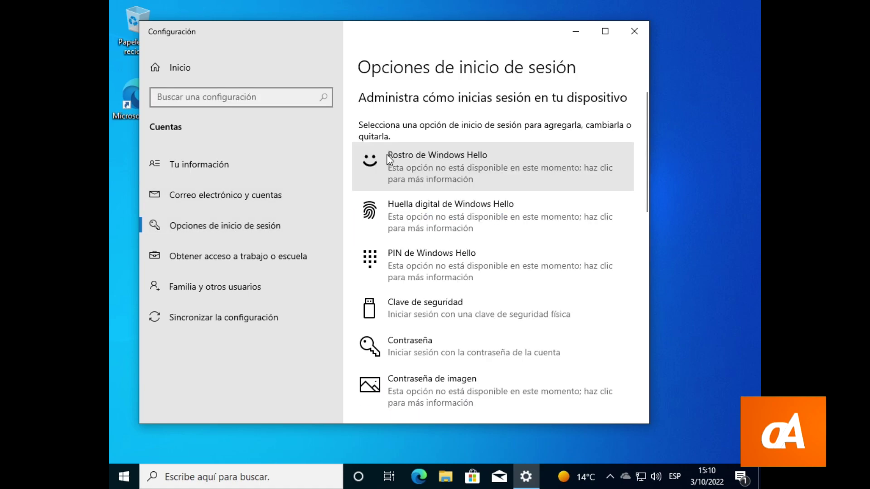
left_click(432, 357)
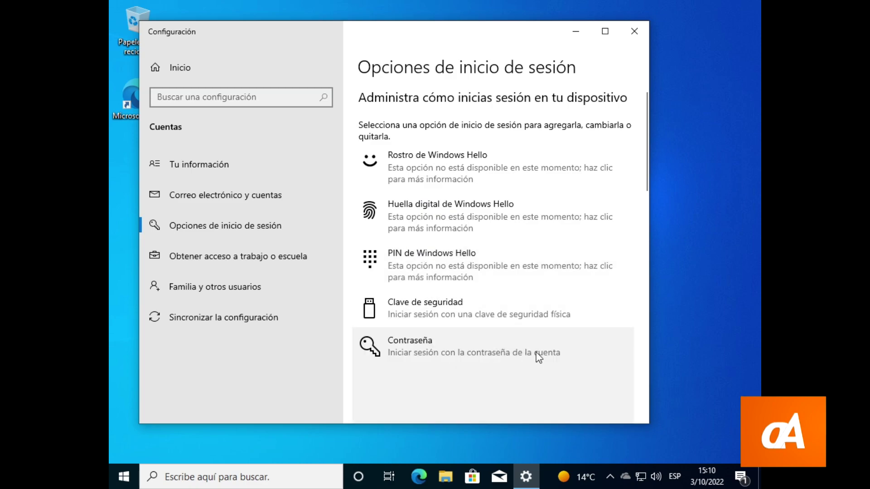
scroll(468, 277, "down", 4)
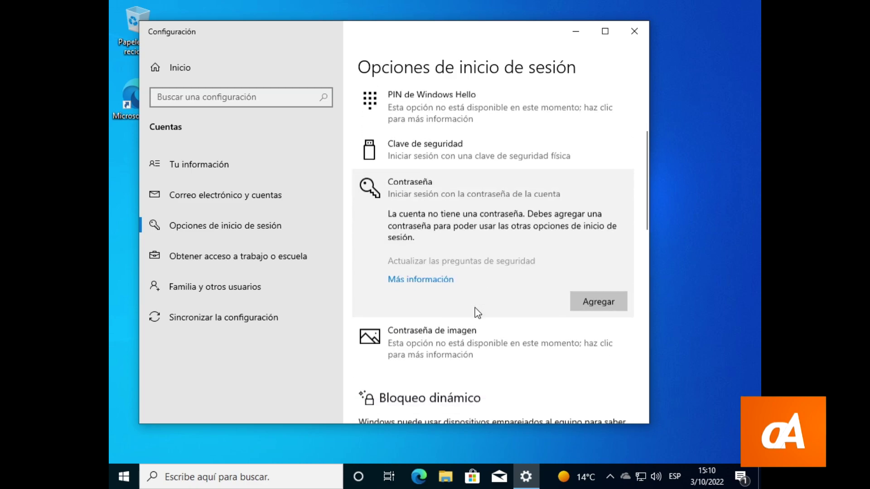
left_click(598, 280)
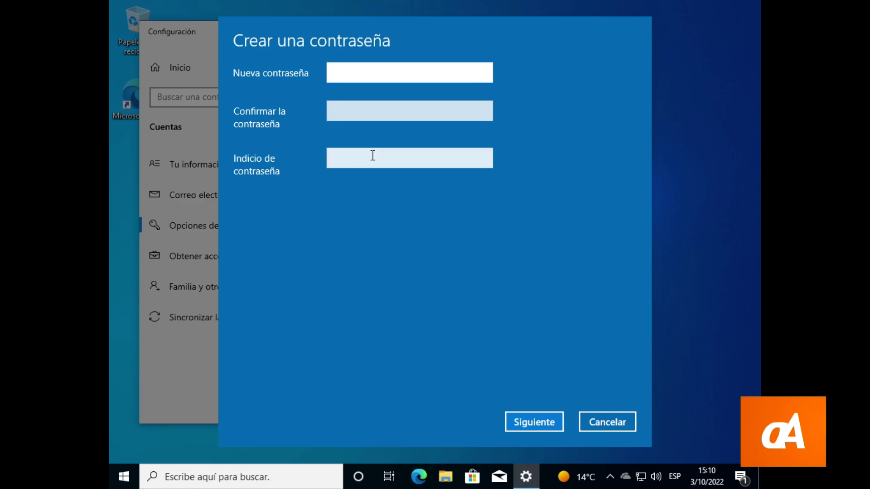
Enter the new account password and its confirmation, add a one-letter hint, then Siguiente and Finalizar
type("123456")
key("ctrl+a")
type("12345")
key("Tab")
type("1")
left_click(372, 155)
type("a")
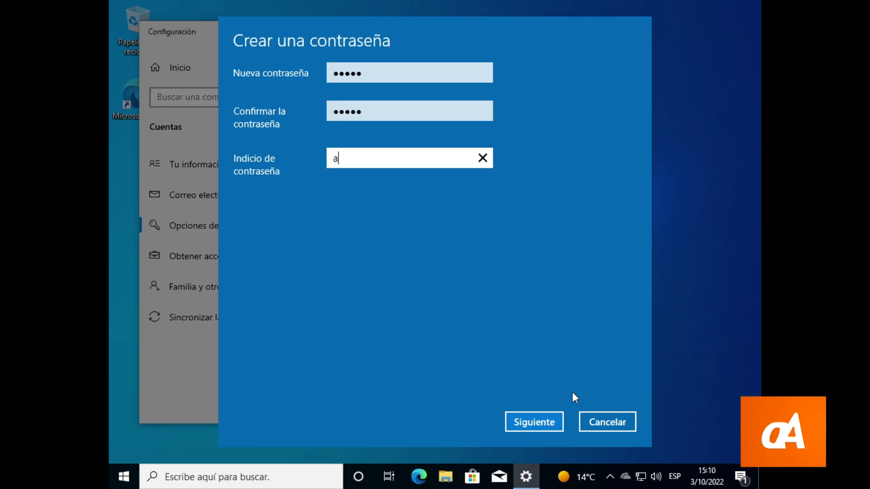
left_click(544, 429)
left_click(543, 428)
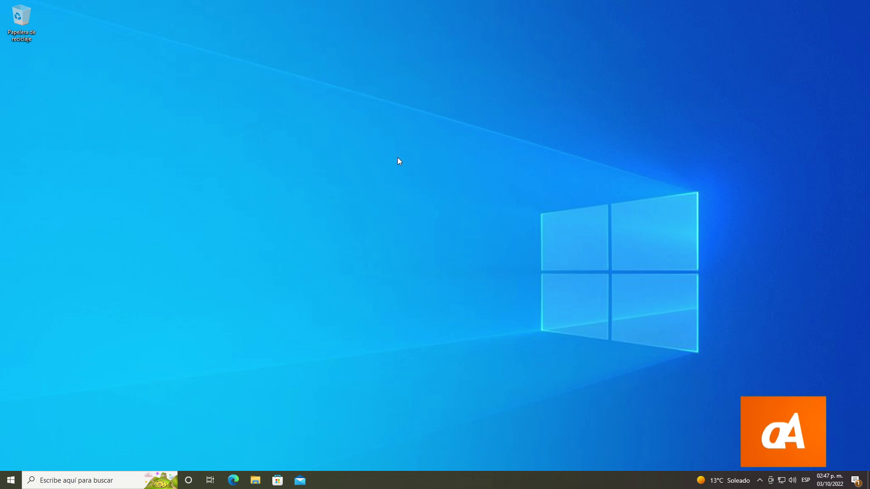
Run 'control userpasswords2' from the Win+R Ejecutar box
key("super+r")
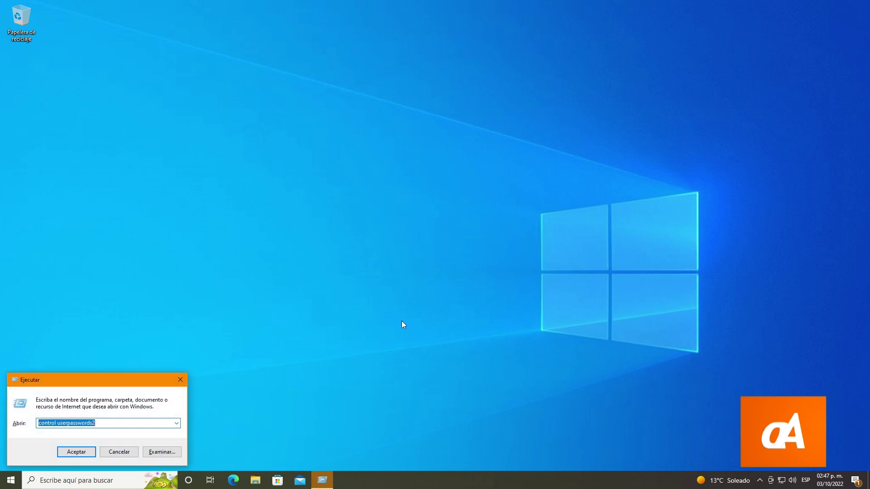
type("control user")
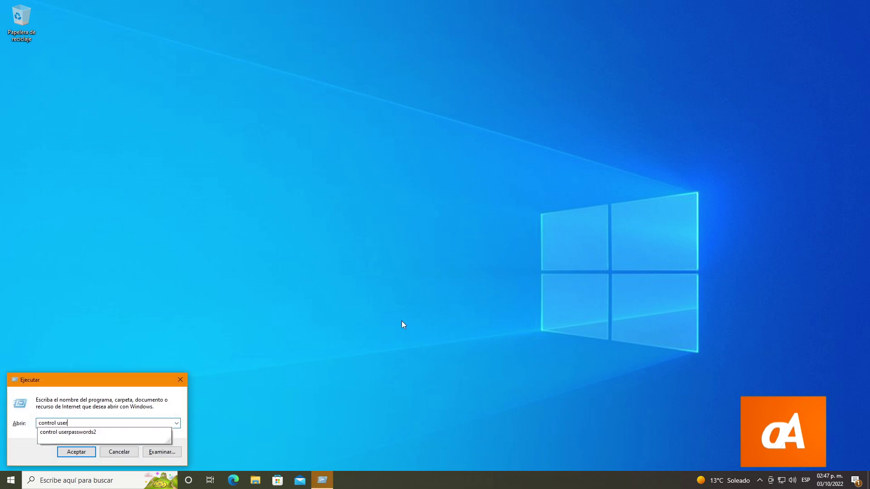
type("passwords2")
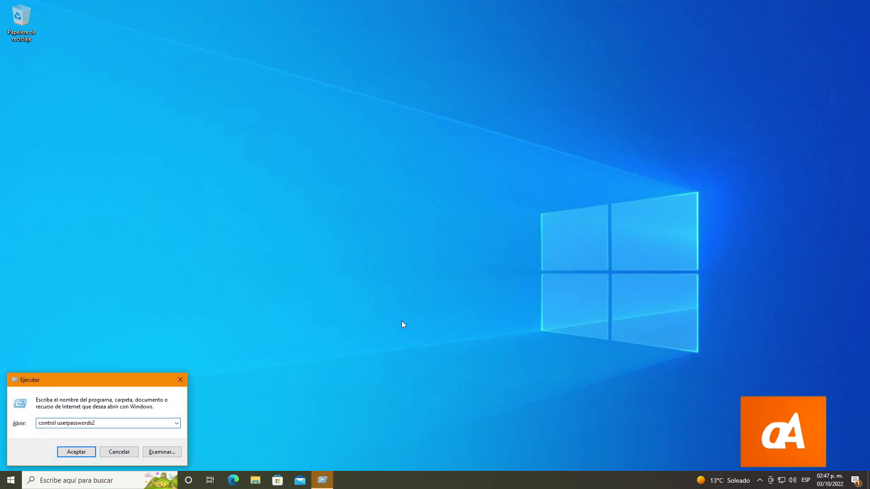
left_click(82, 453)
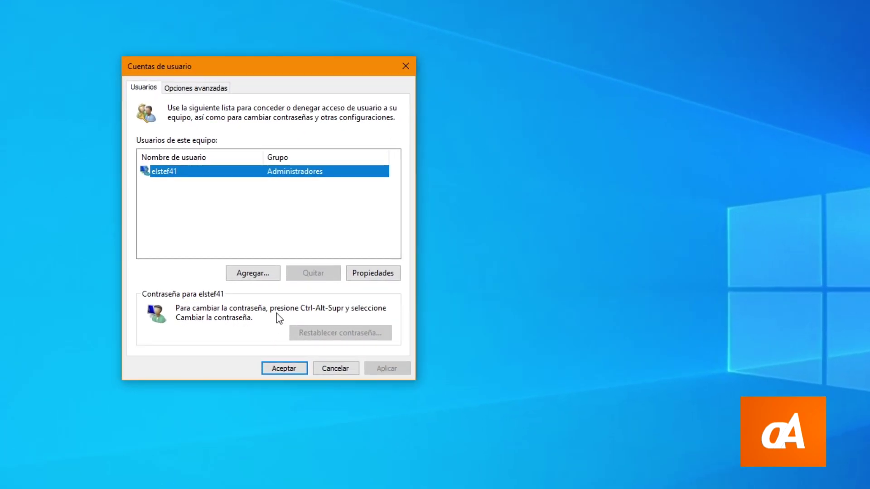
Choose Agregar..., then 'Iniciar sesión sin una cuenta Microsoft', then Cuenta local
left_click(246, 275)
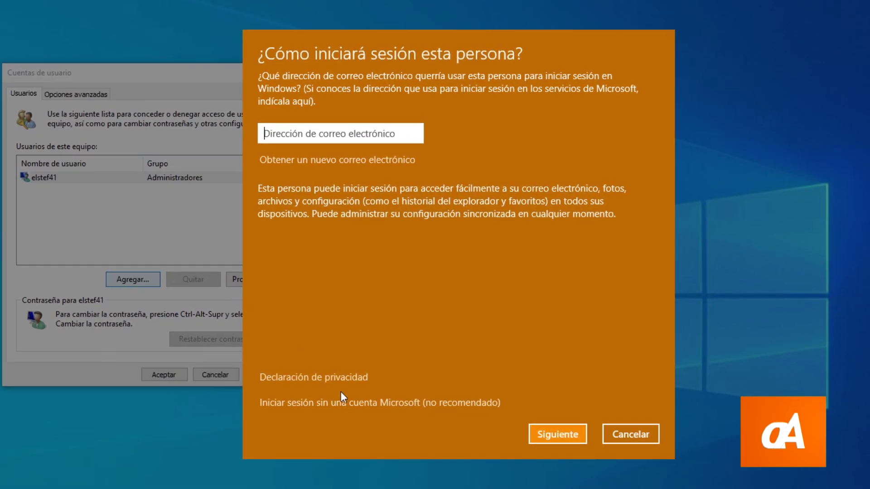
left_click(347, 403)
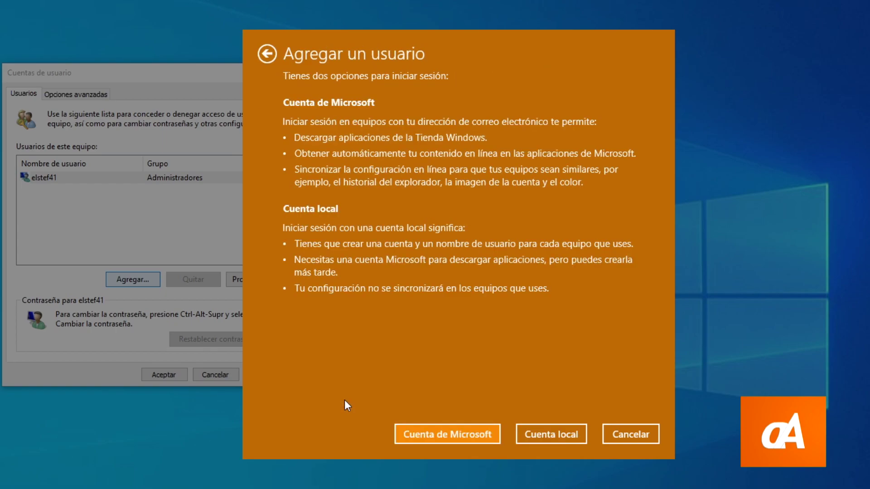
left_click(545, 430)
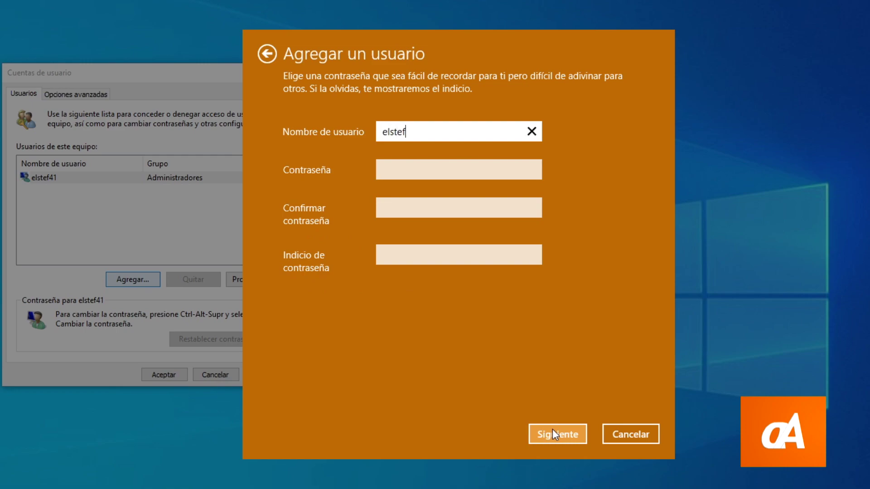
Replace the user name with '123', enter a password and a one-letter hint, then Siguiente and Finalizar
type("elstef41")
key("ctrl+a")
key("BackSpace")
type("123")
key("Tab")
type("1")
key("Tab")
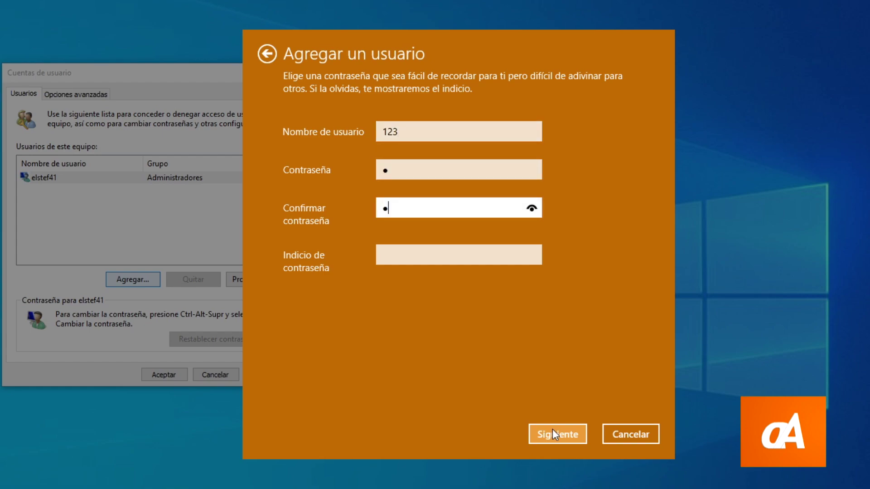
key("Tab")
type("b")
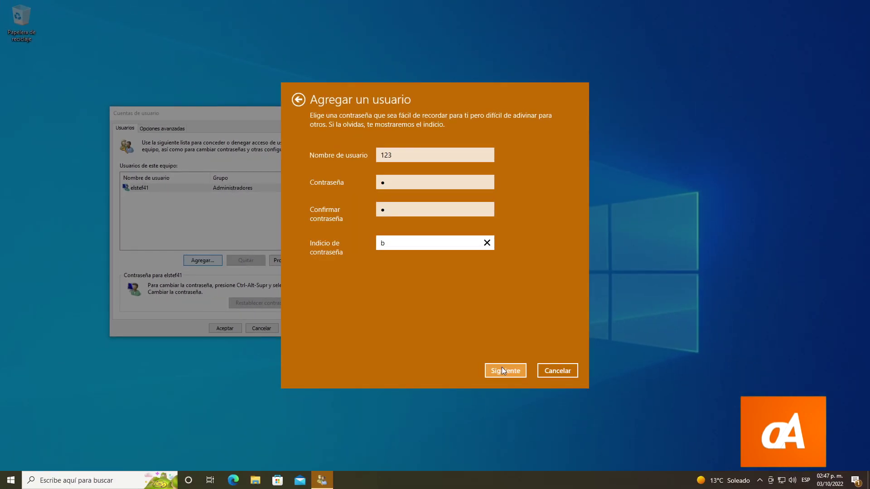
left_click(503, 371)
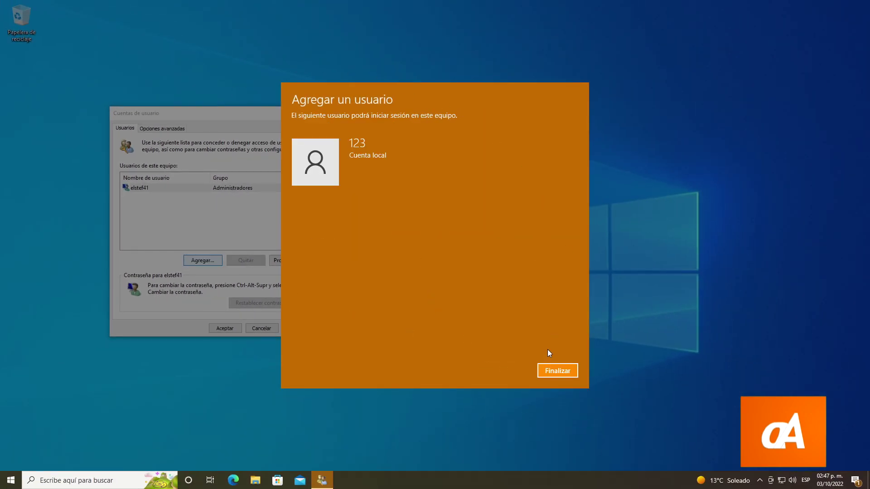
left_click(553, 375)
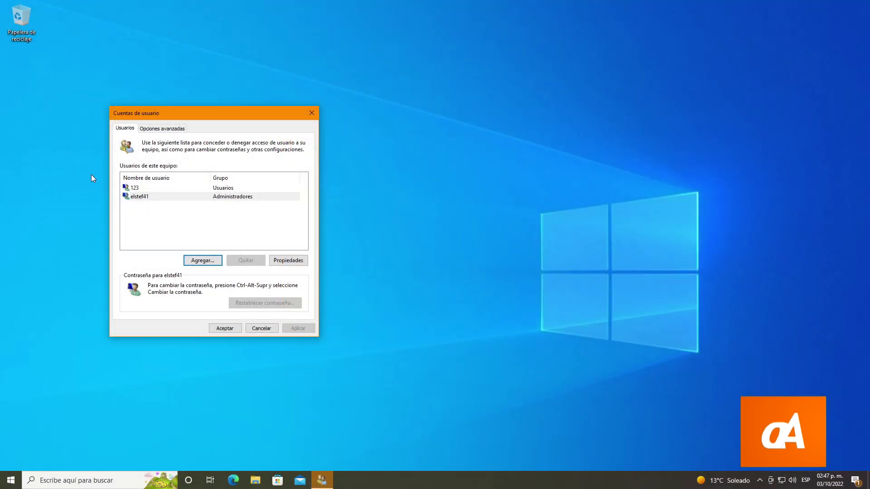
Accept the Cuentas de usuario dialog with user 123 selected, then sign out via Cerrar sesión
left_click(135, 190)
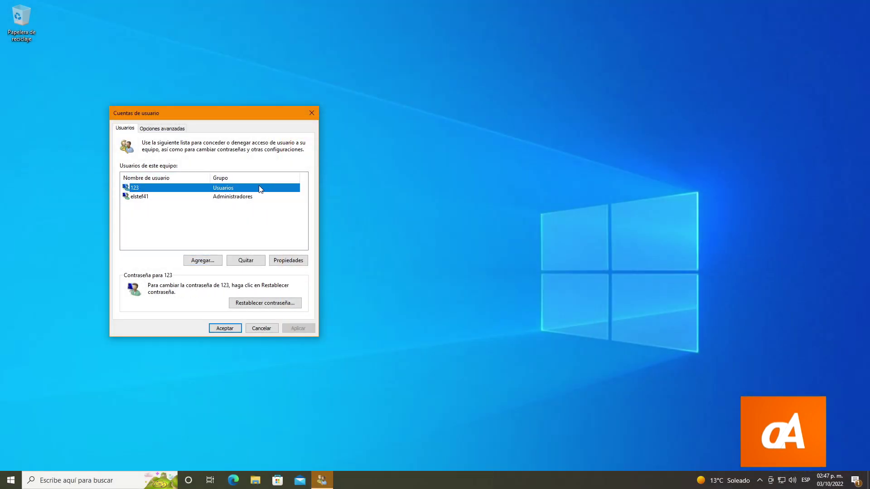
left_click(224, 328)
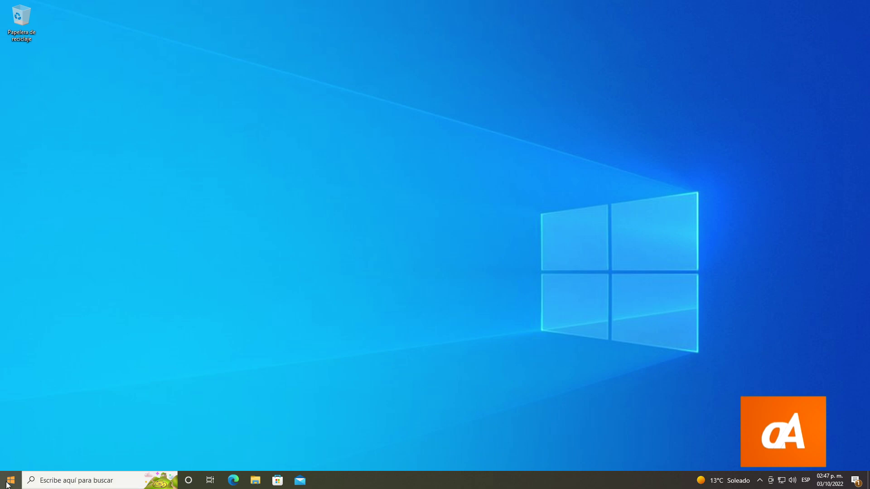
left_click(11, 480)
mouse_move(9, 461)
left_click(20, 373)
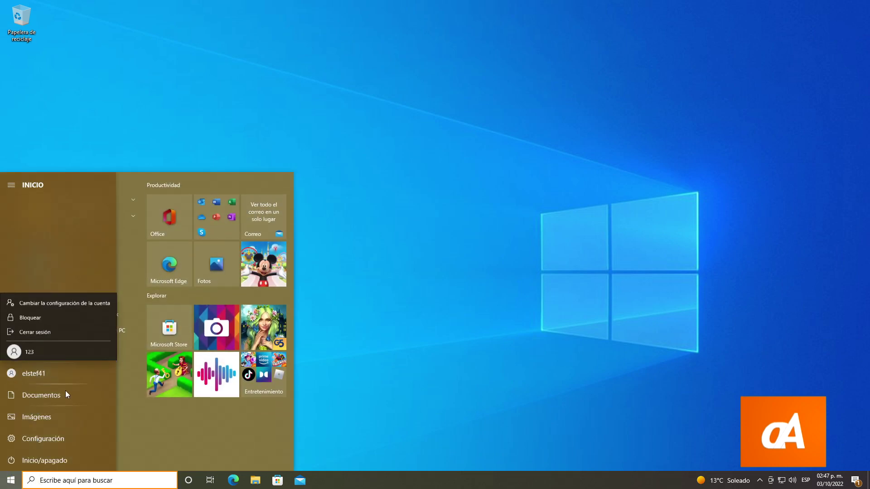
left_click(32, 329)
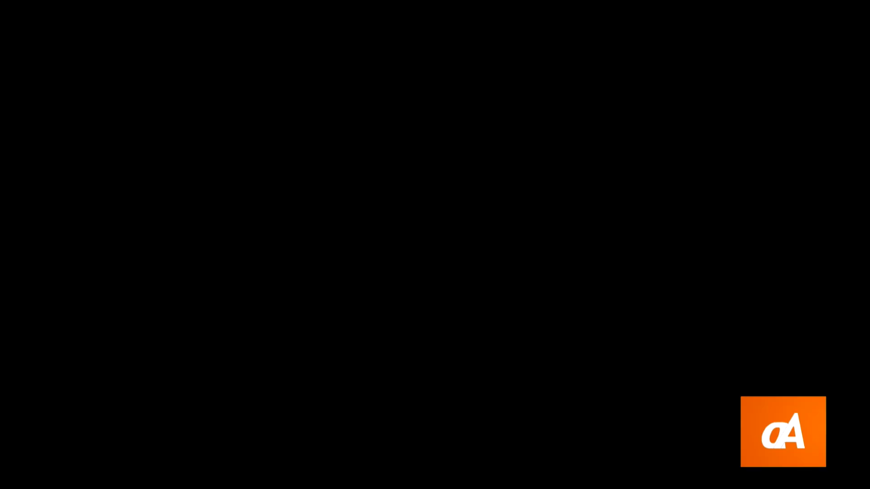
Dismiss the lock screen, choose account 123 and enter its password to sign in
key("space")
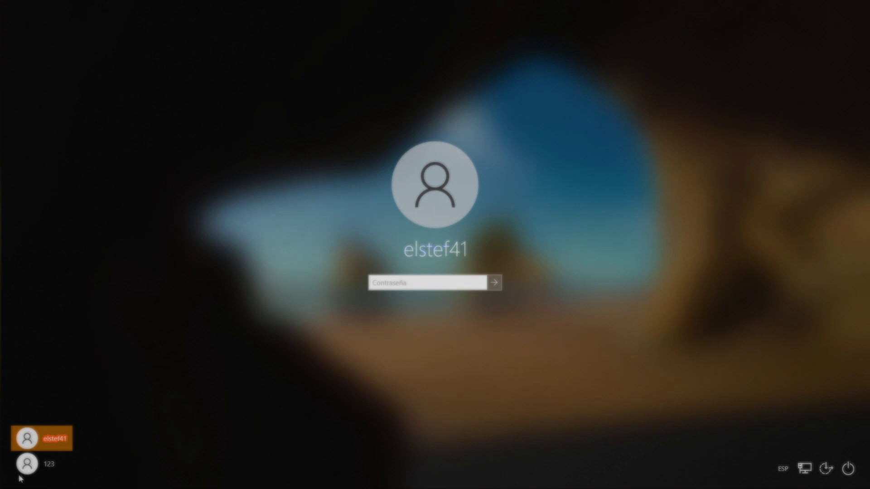
left_click(27, 464)
type("123")
key("Return")
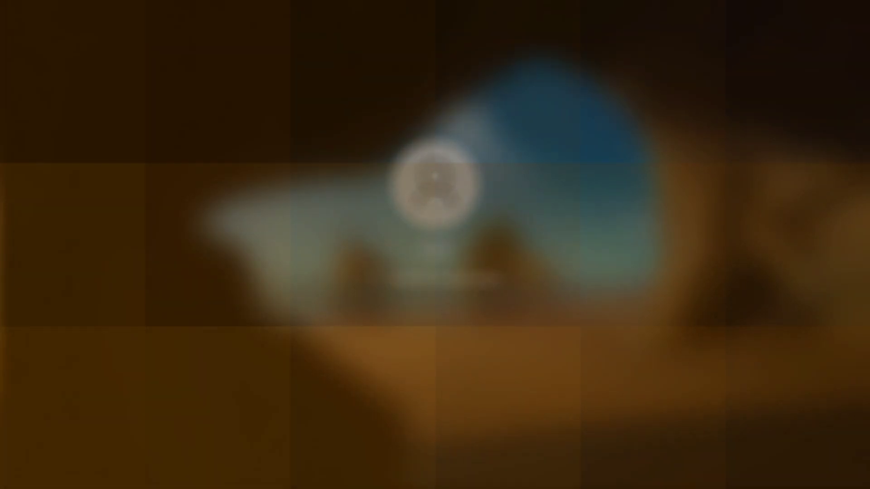